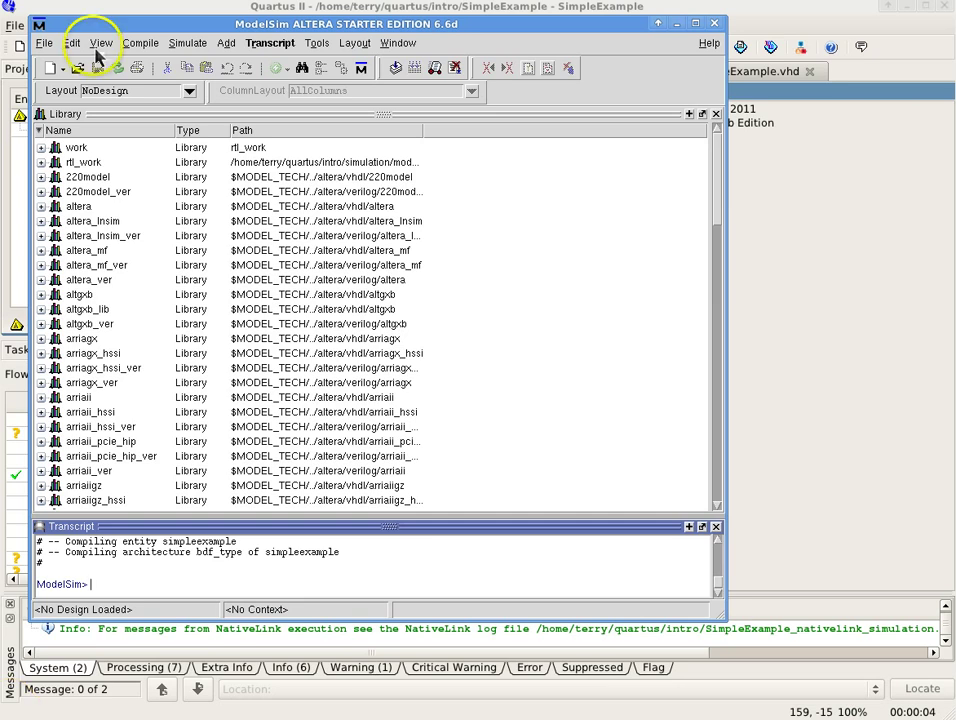
# - Load the simpleexample entity from the work library into a new simulation
pyautogui.click(187, 43)
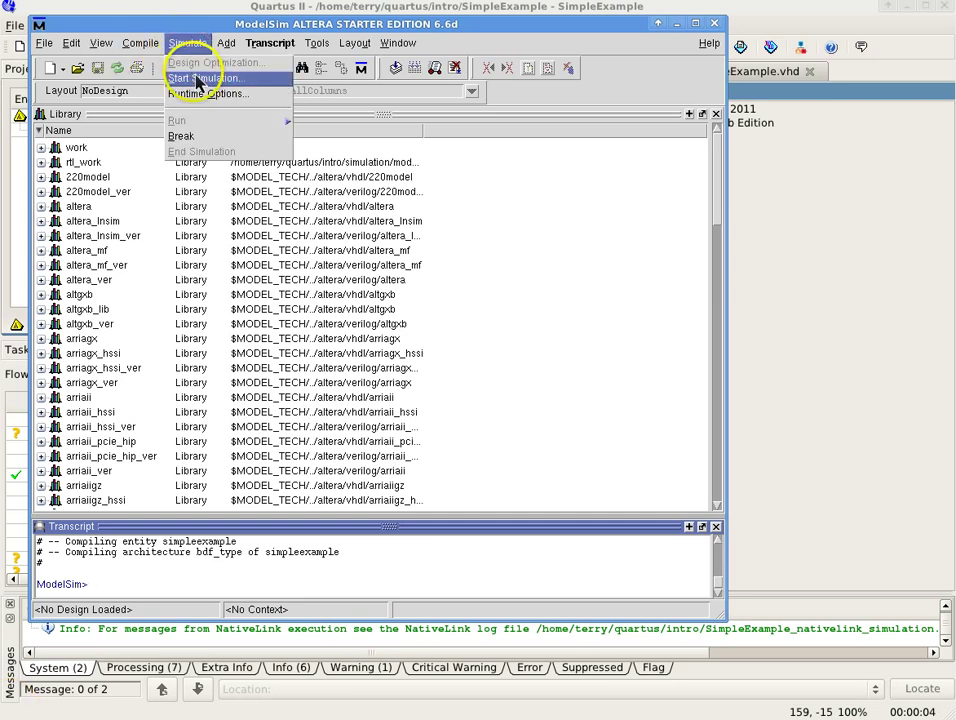
pyautogui.click(205, 78)
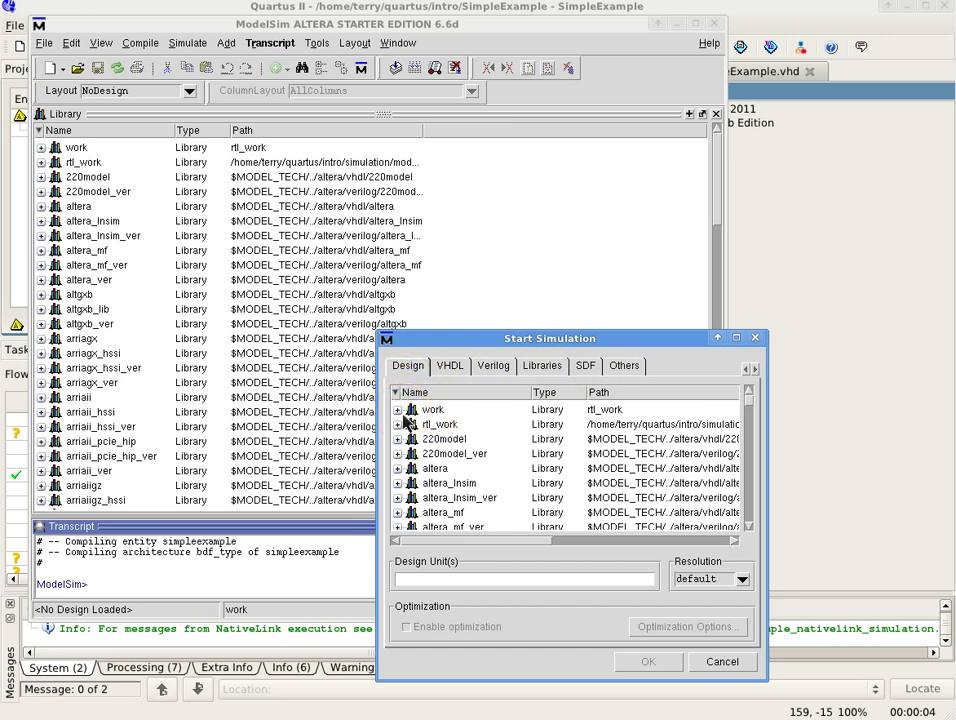
pyautogui.click(399, 411)
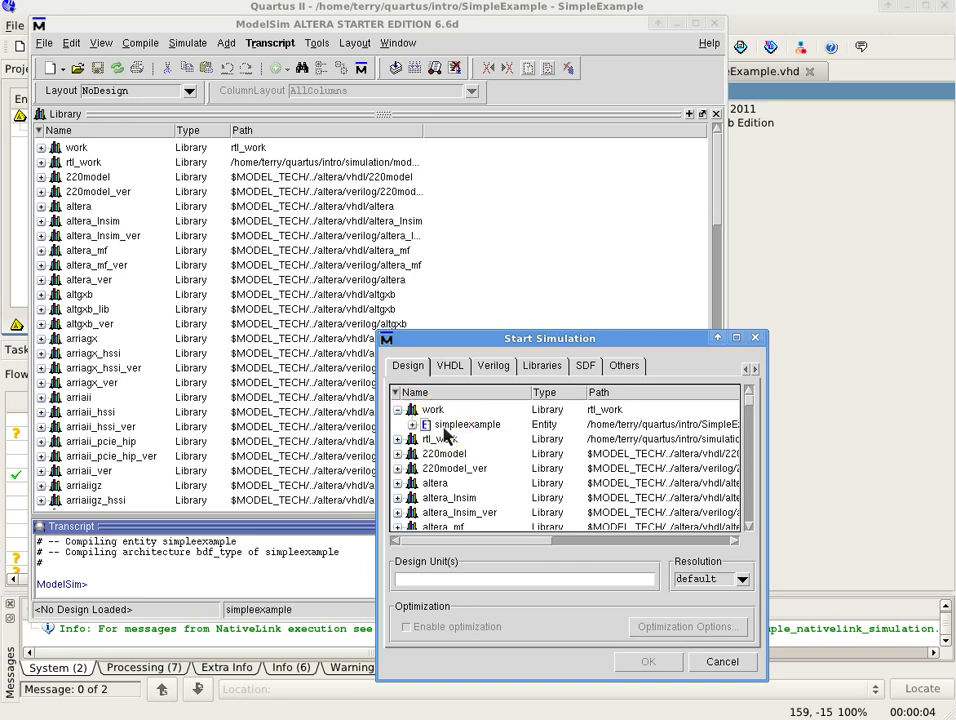
pyautogui.click(446, 425)
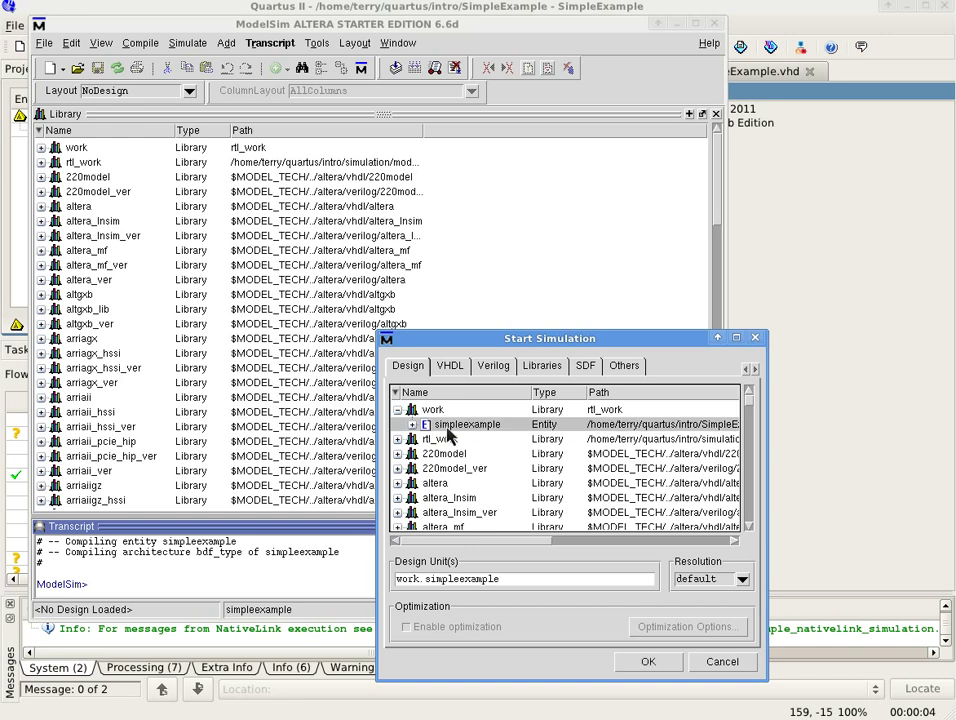
pyautogui.click(649, 662)
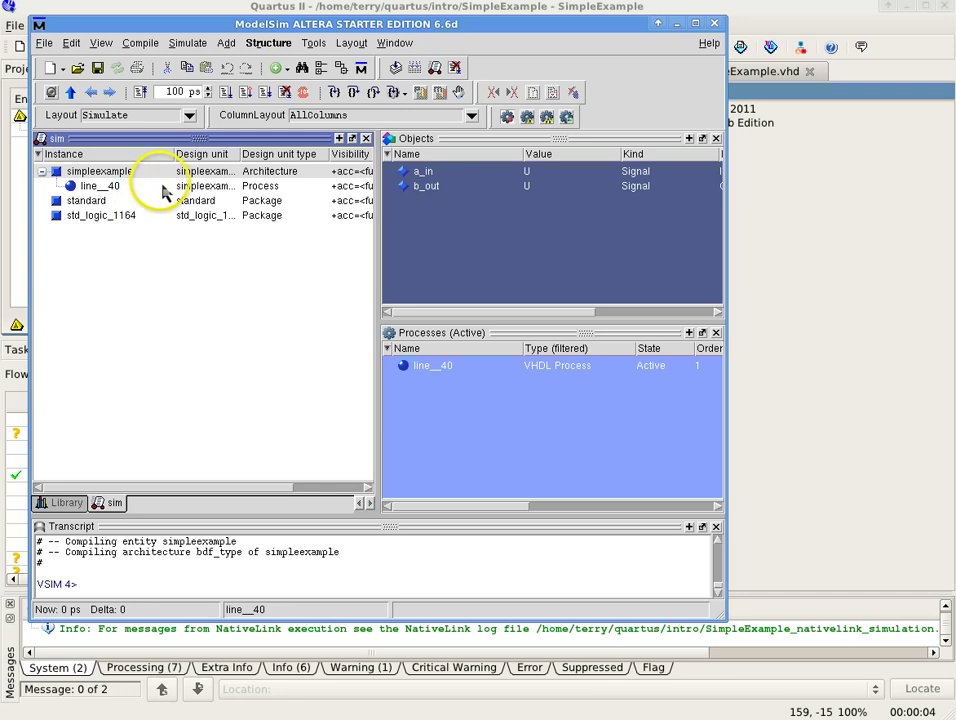
# - Widen the ModelSim window so the Objects pane shows a_in as In and b_out as Out
pyautogui.click(430, 145)
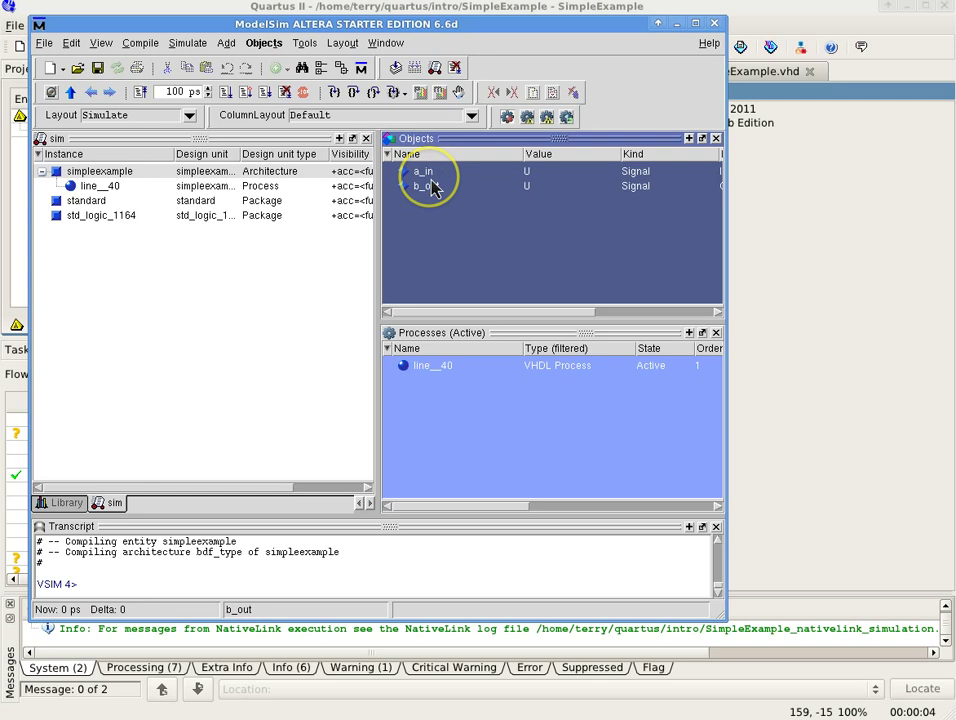
pyautogui.click(137, 265)
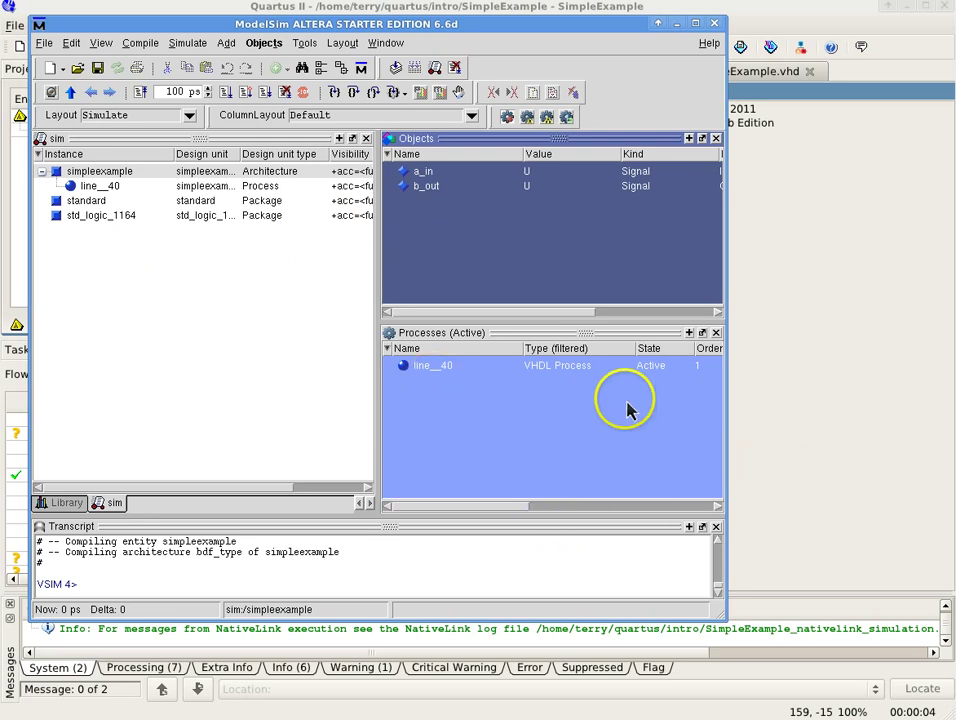
pyautogui.moveTo(730, 320); pyautogui.dragTo(805, 315)
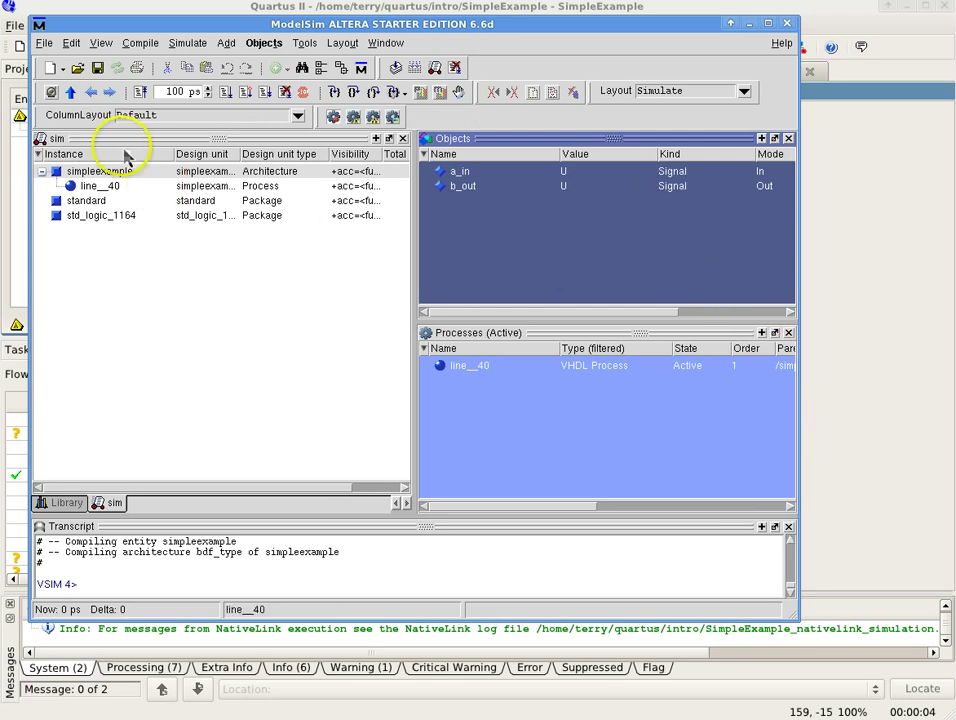
pyautogui.click(101, 43)
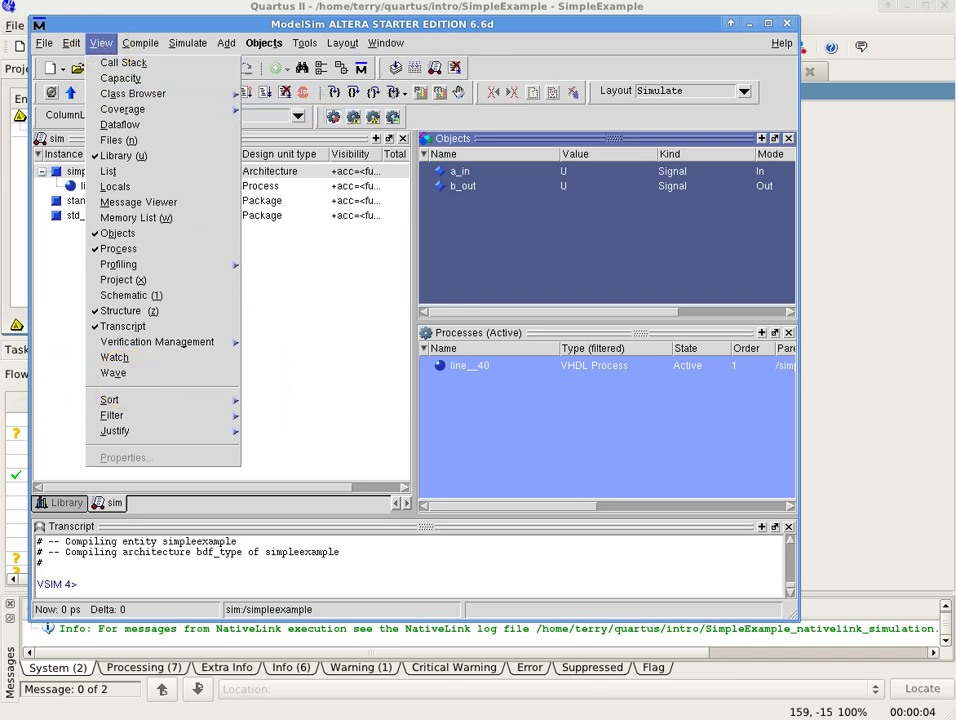
# - Add the a_in signal to the Wave window as a selected signal
pyautogui.click(63, 52)
pyautogui.click(101, 43)
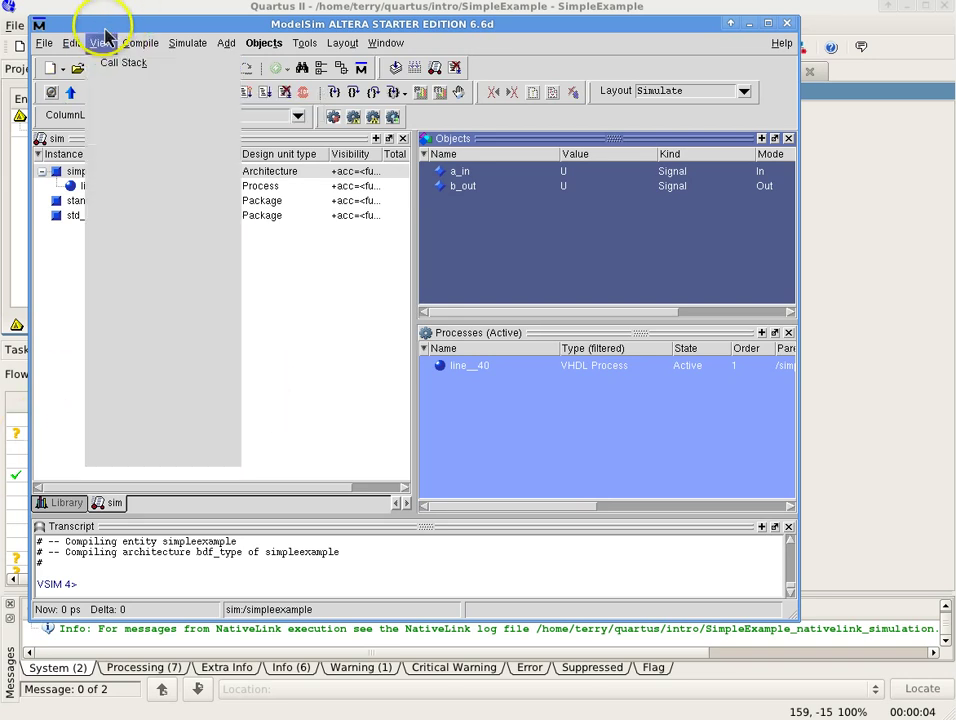
pyautogui.click(463, 181)
pyautogui.rightClick(463, 181)
pyautogui.moveTo(500, 257)
pyautogui.moveTo(582, 245)
pyautogui.click(714, 254)
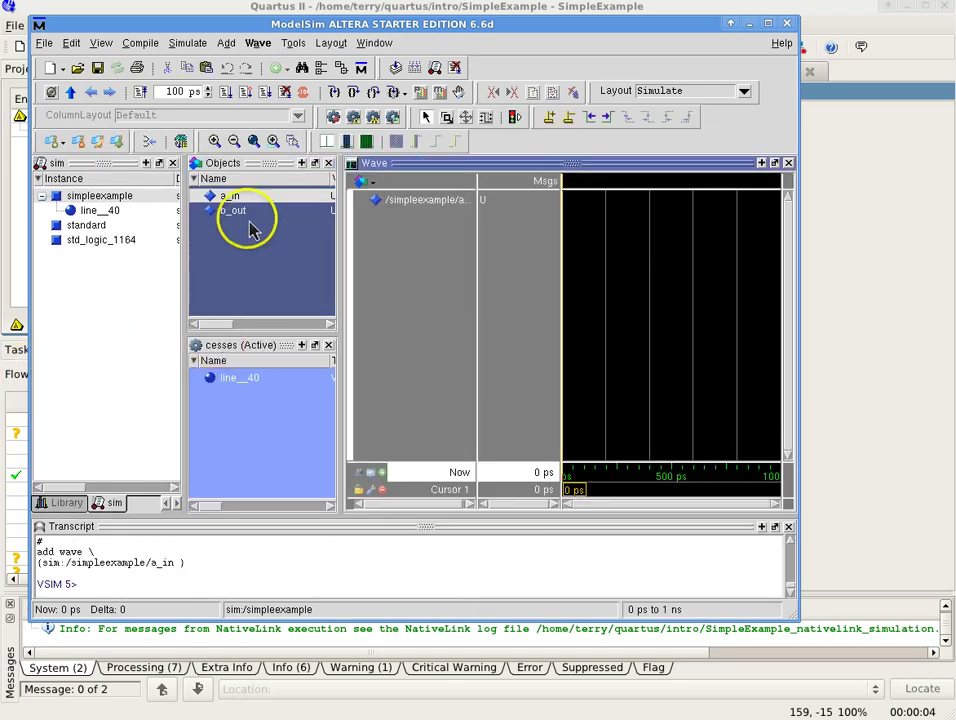
# - Close the SimpleExample.vhd source view and add b_out to the Wave window
pyautogui.click(251, 214)
pyautogui.doubleClick(251, 222)
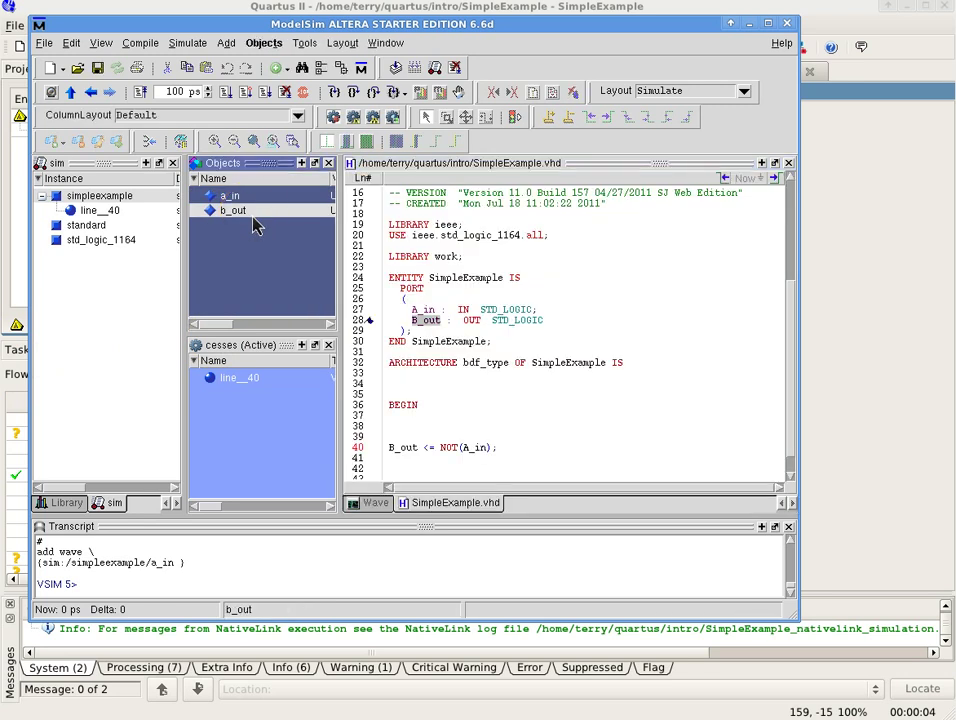
pyautogui.moveTo(284, 208); pyautogui.dragTo(500, 193)
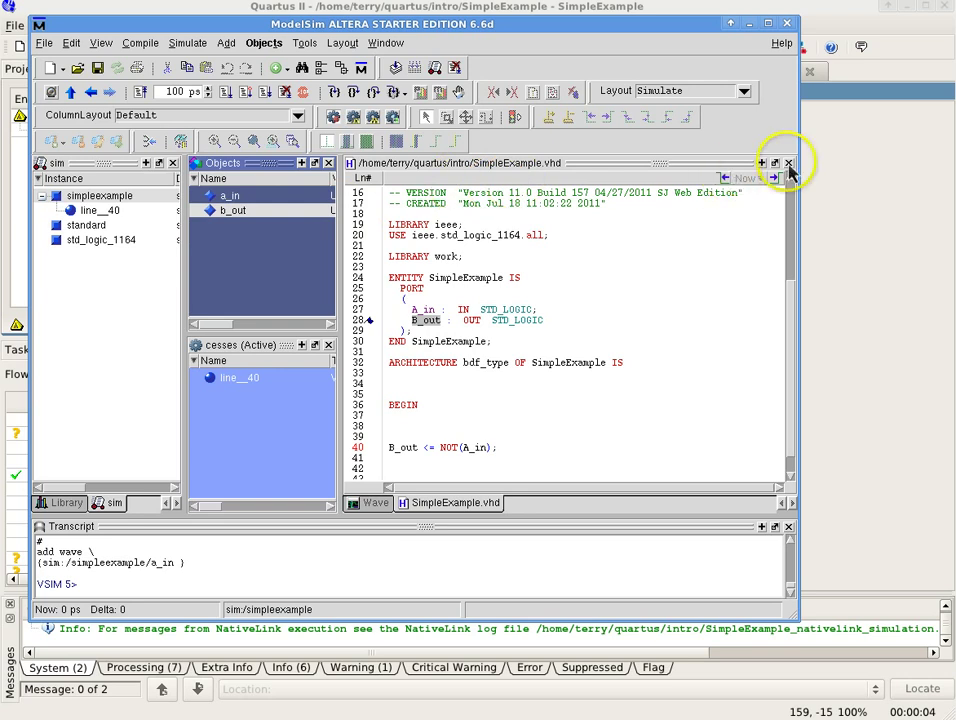
pyautogui.click(395, 228)
pyautogui.click(248, 213)
pyautogui.rightClick(254, 214)
pyautogui.moveTo(300, 277)
pyautogui.moveTo(452, 280)
pyautogui.click(497, 289)
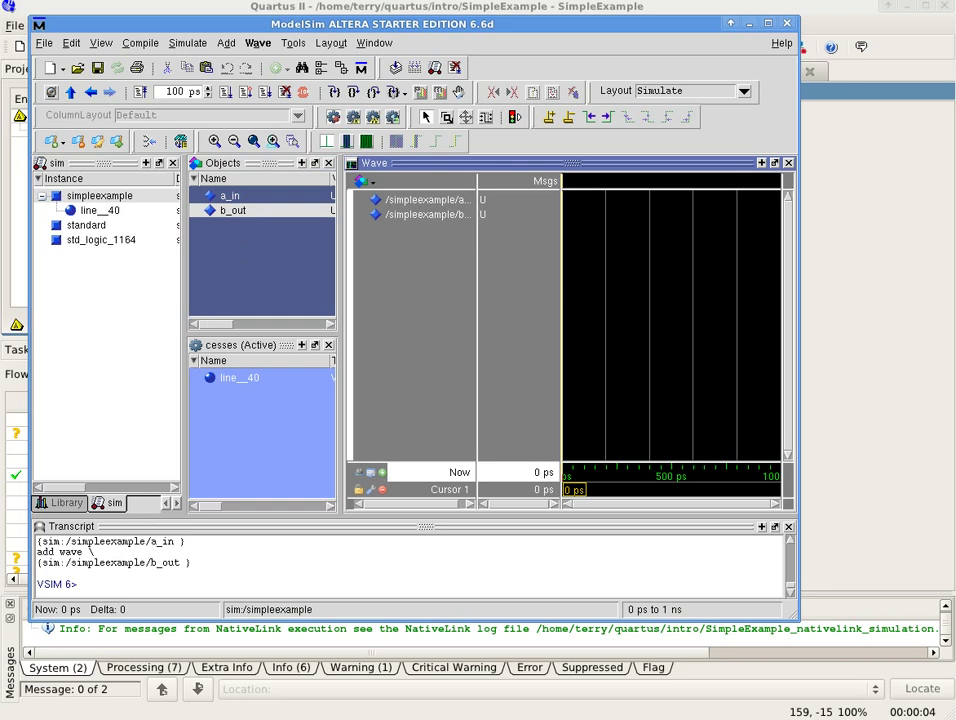
# - Select the a_in and b_out traces, then activate the Wave pane holding them
pyautogui.click(224, 197)
pyautogui.click(223, 198)
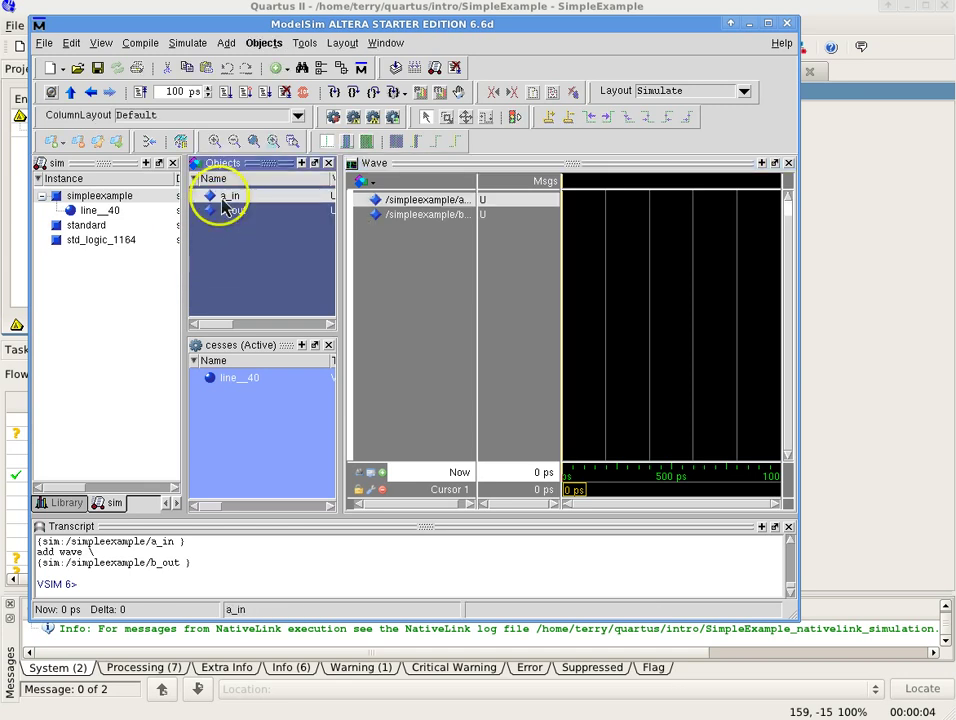
pyautogui.click(224, 210)
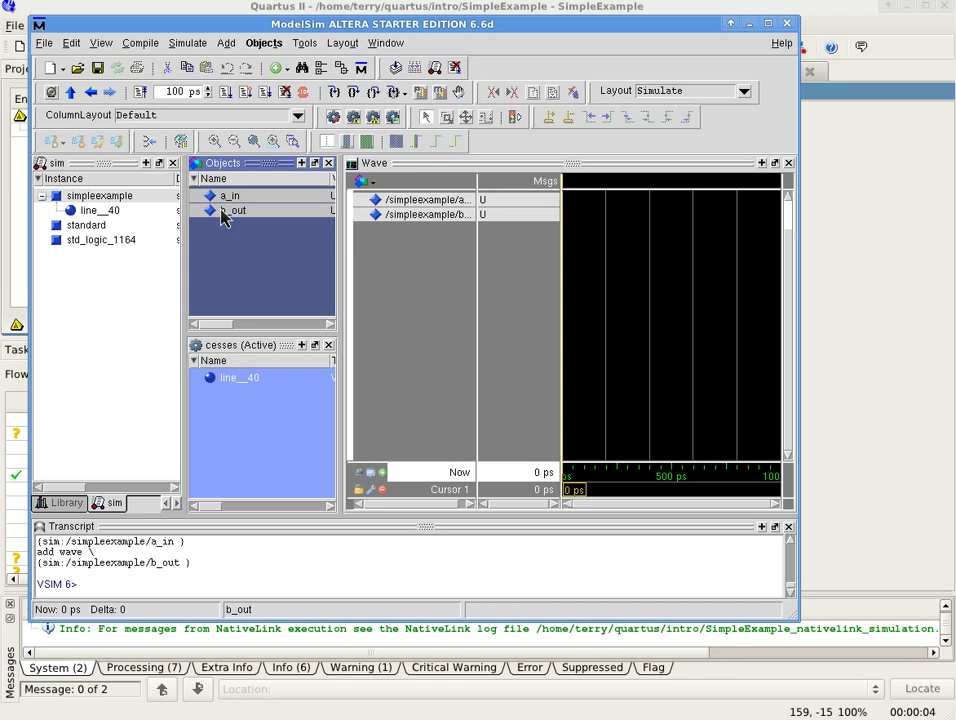
pyautogui.rightClick(224, 212)
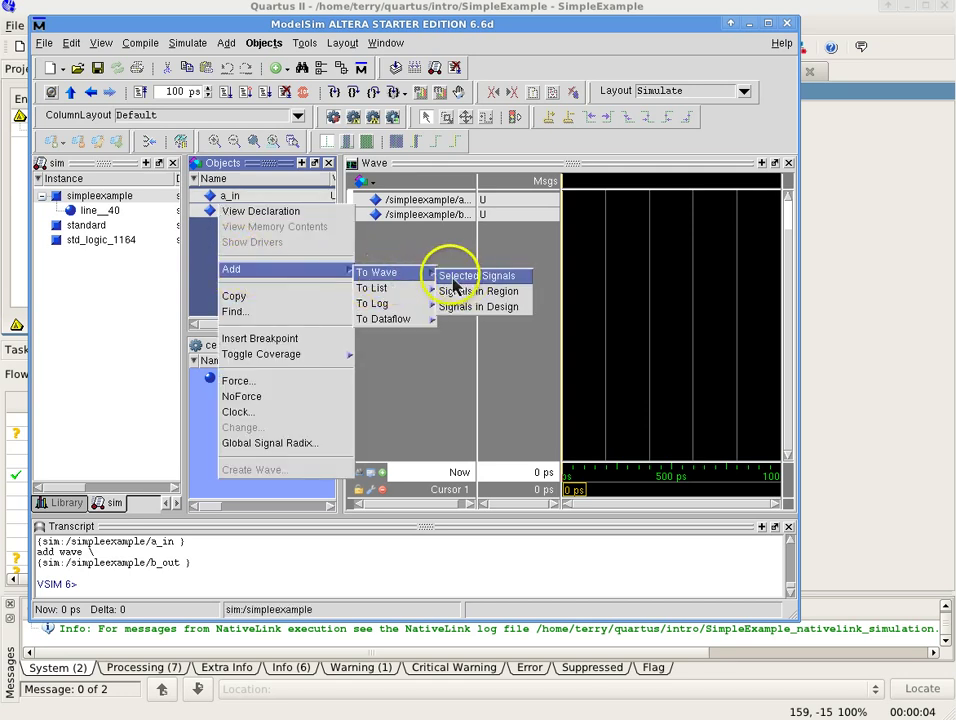
pyautogui.click(158, 269)
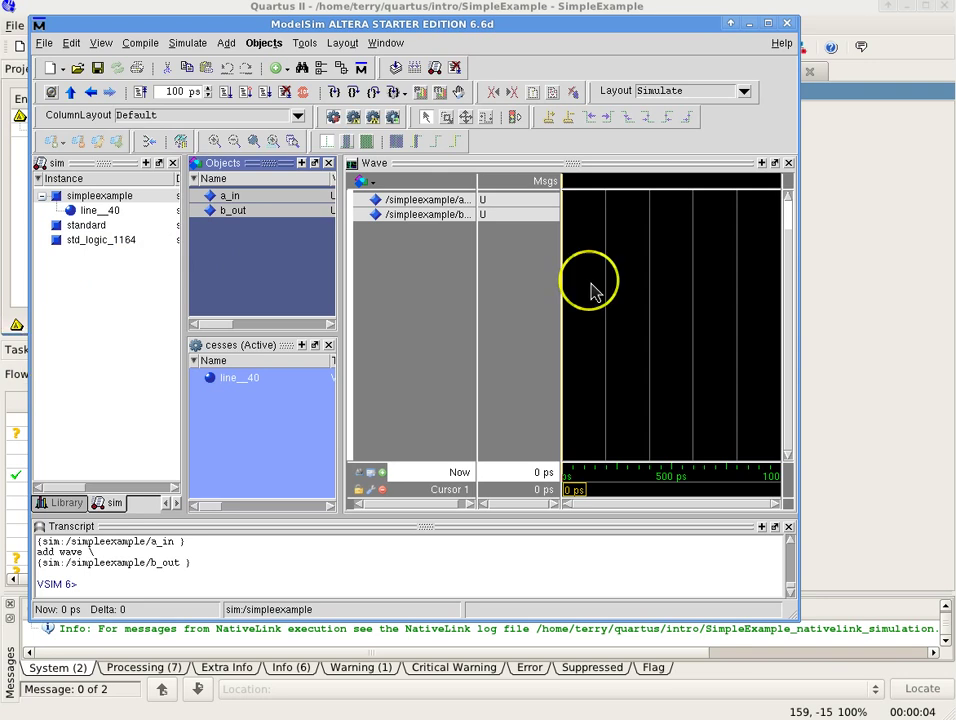
pyautogui.click(341, 268)
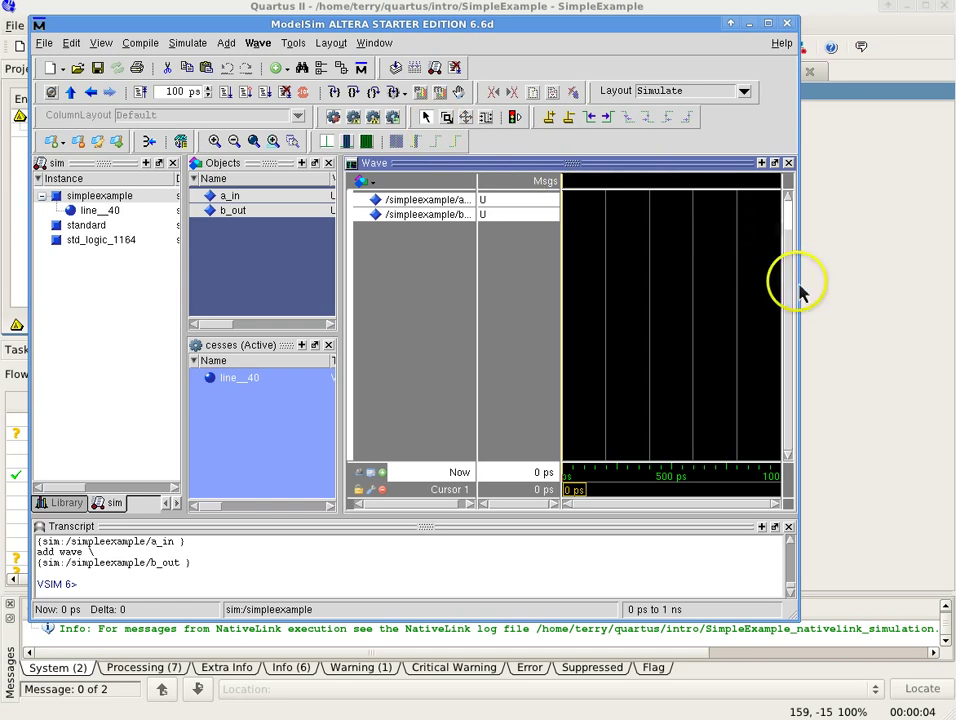
# - Undock the Wave pane, place it at upper left, and enlarge it to span 0–2541 ps
pyautogui.moveTo(799, 290); pyautogui.dragTo(881, 300)
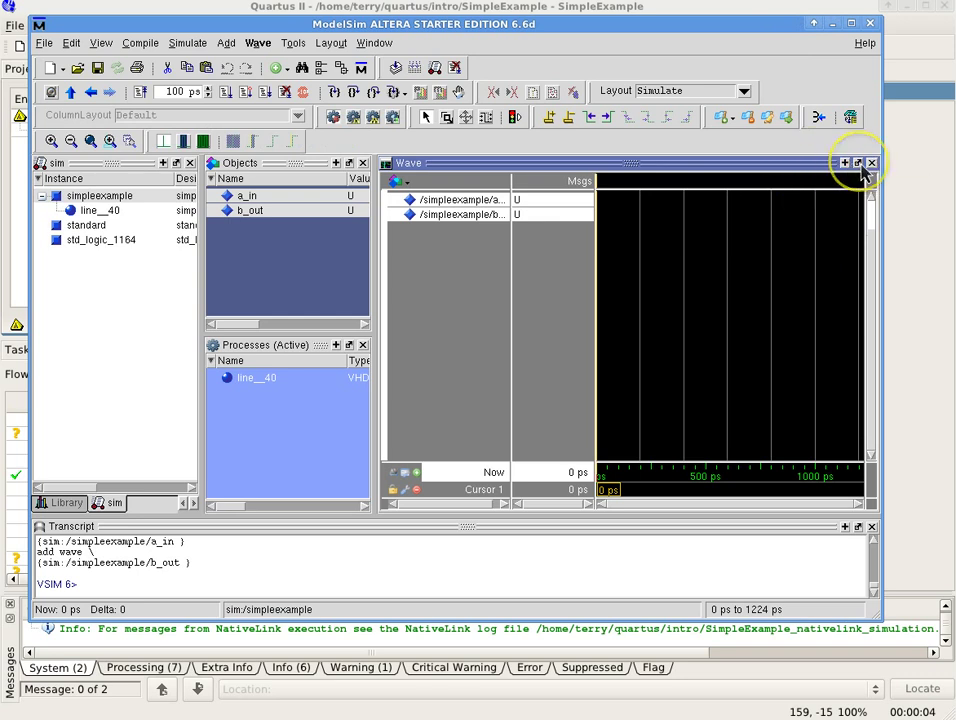
pyautogui.click(859, 164)
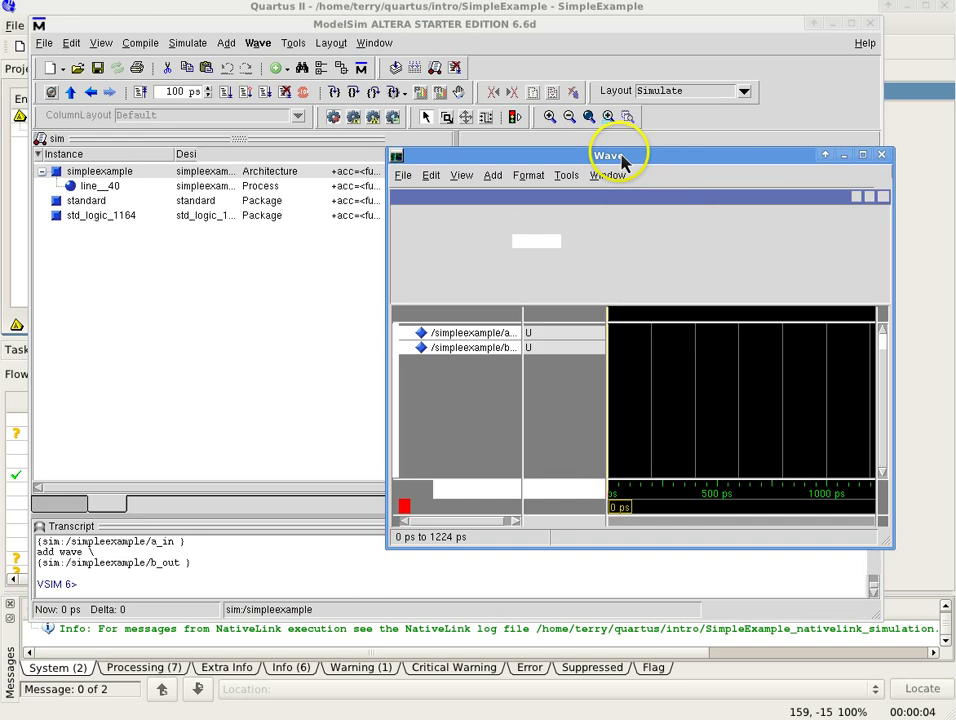
pyautogui.moveTo(620, 160); pyautogui.dragTo(305, 86)
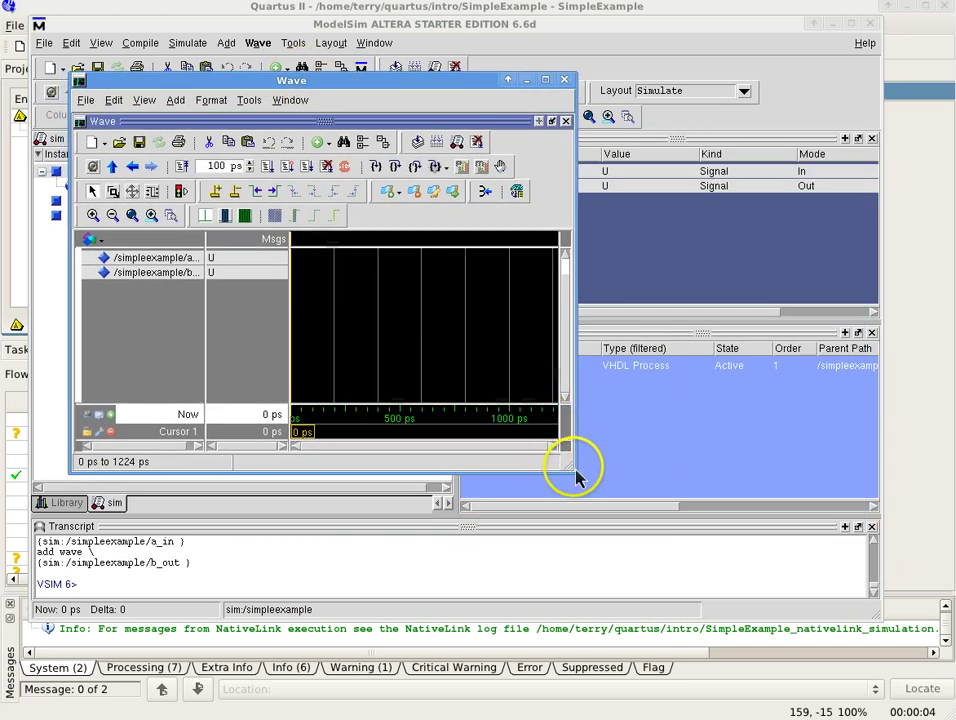
pyautogui.moveTo(574, 477); pyautogui.dragTo(864, 578)
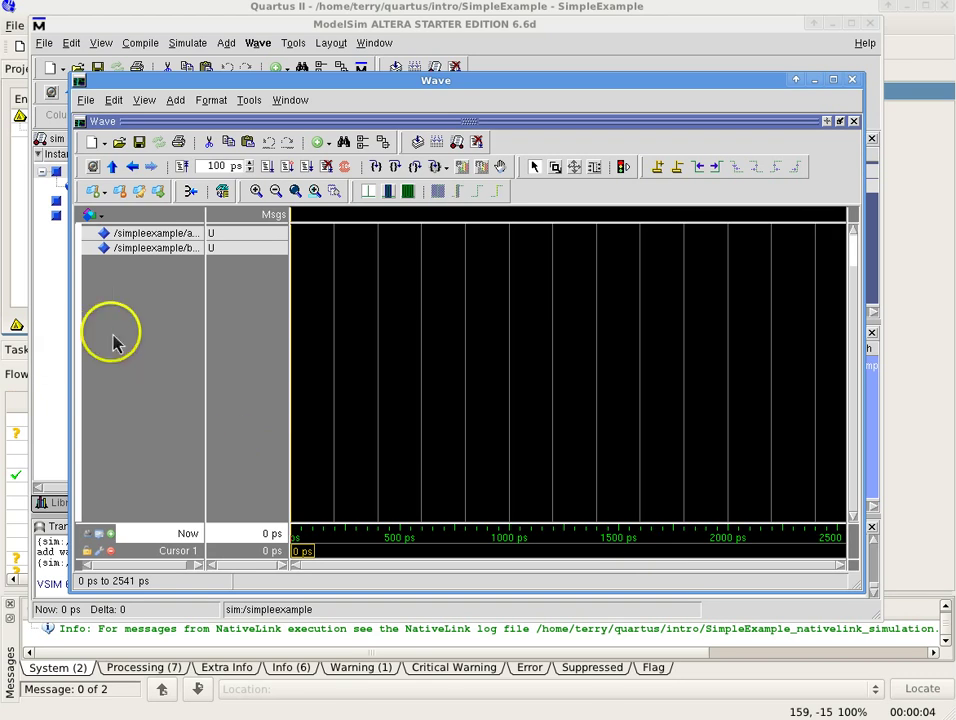
# - Force a_in from U to 0 with Freeze kept in the Force dialog
pyautogui.click(170, 239)
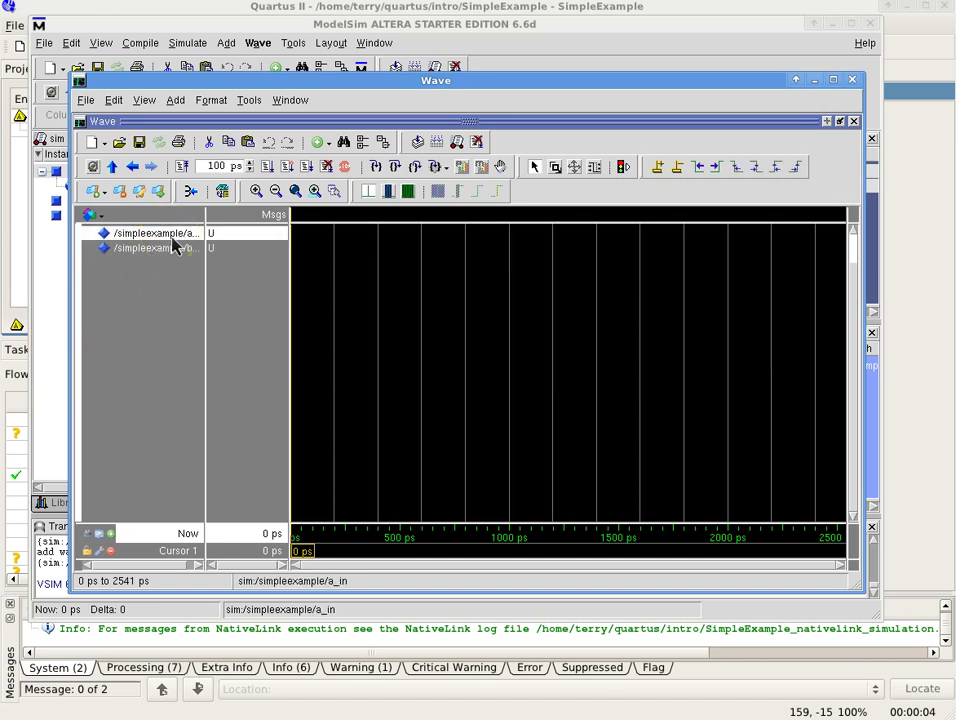
pyautogui.rightClick(174, 244)
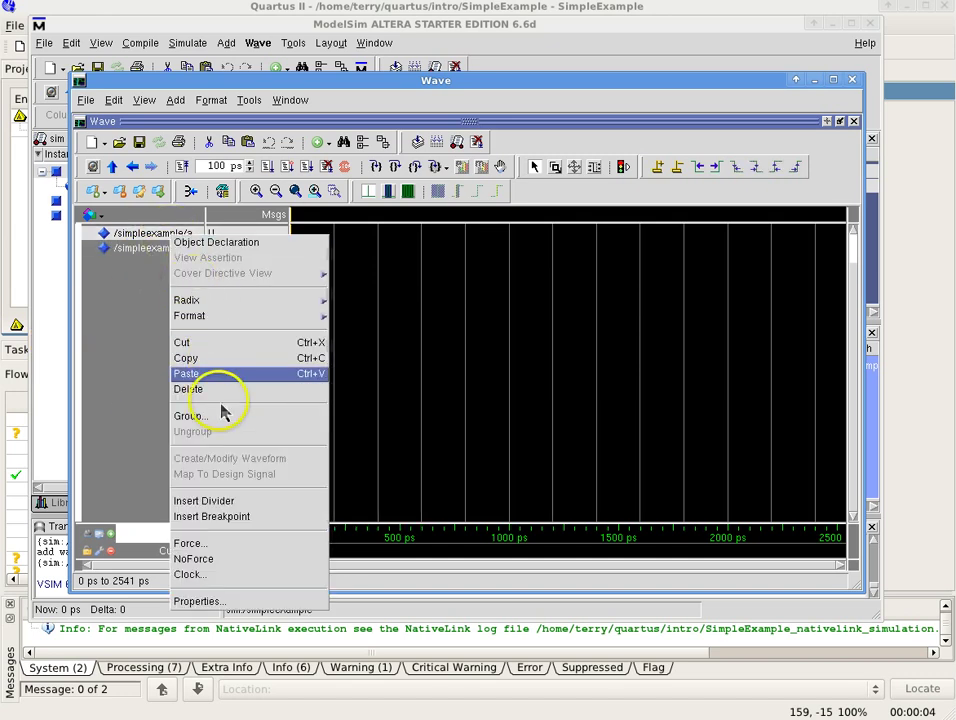
pyautogui.click(222, 545)
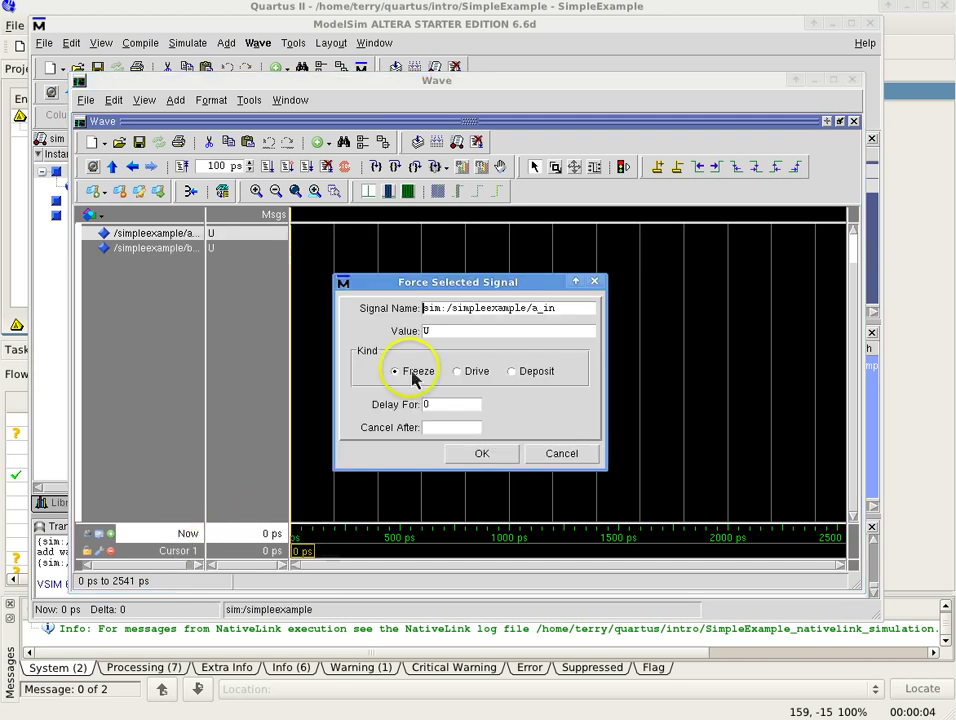
pyautogui.click(461, 332)
pyautogui.press('BackSpace')
pyautogui.write('0')
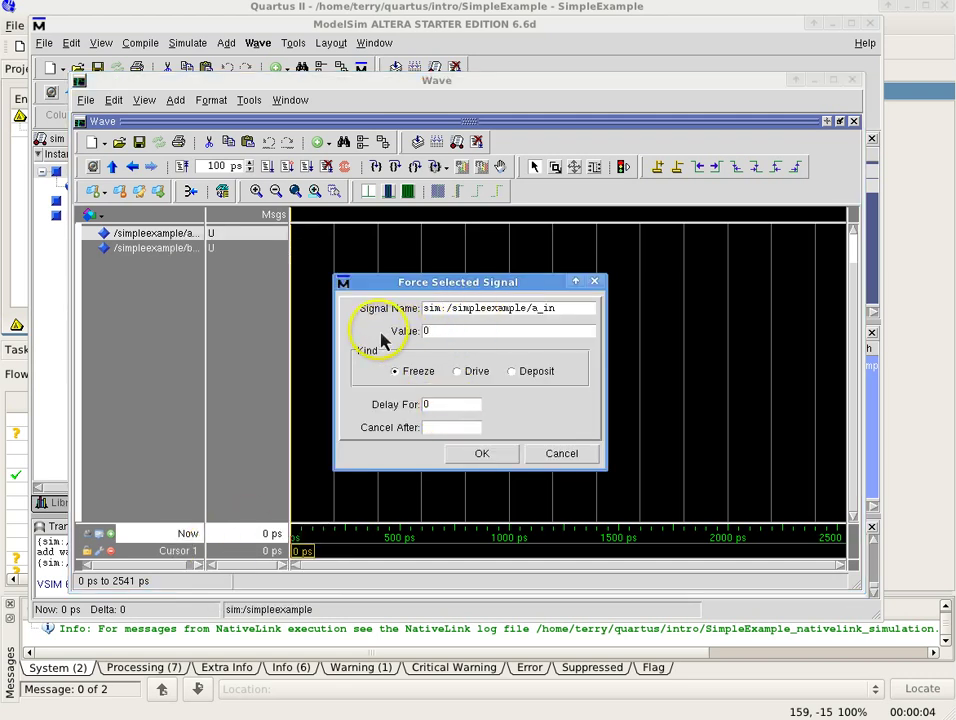
pyautogui.click(483, 458)
pyautogui.click(80, 414)
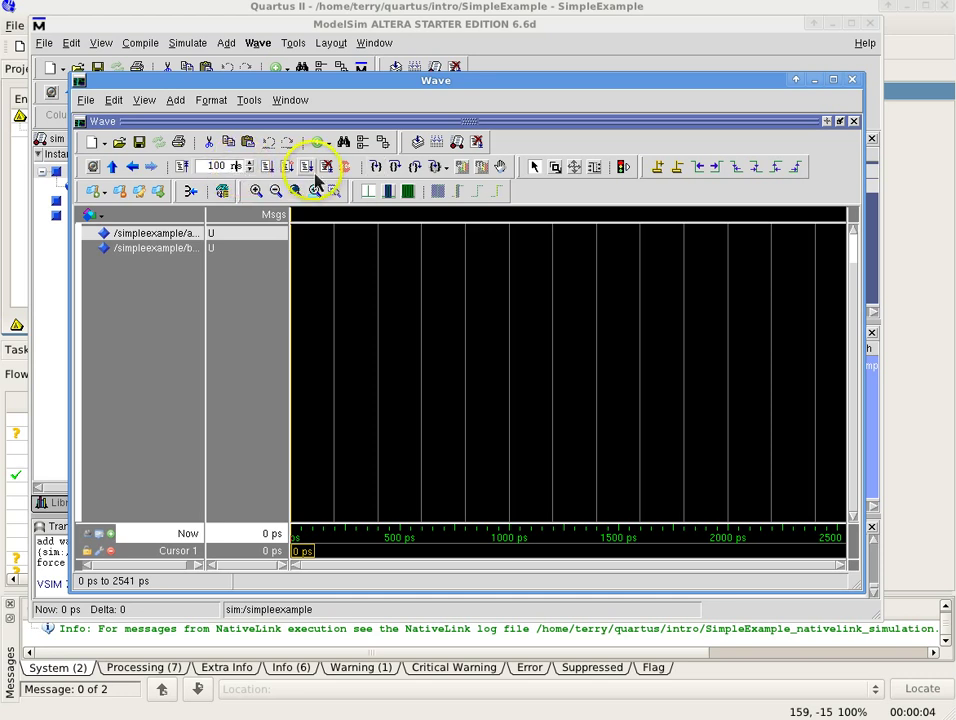
# - Run the simulation to 100 ns, showing a_in at 0 and b_out at 1
pyautogui.click(269, 169)
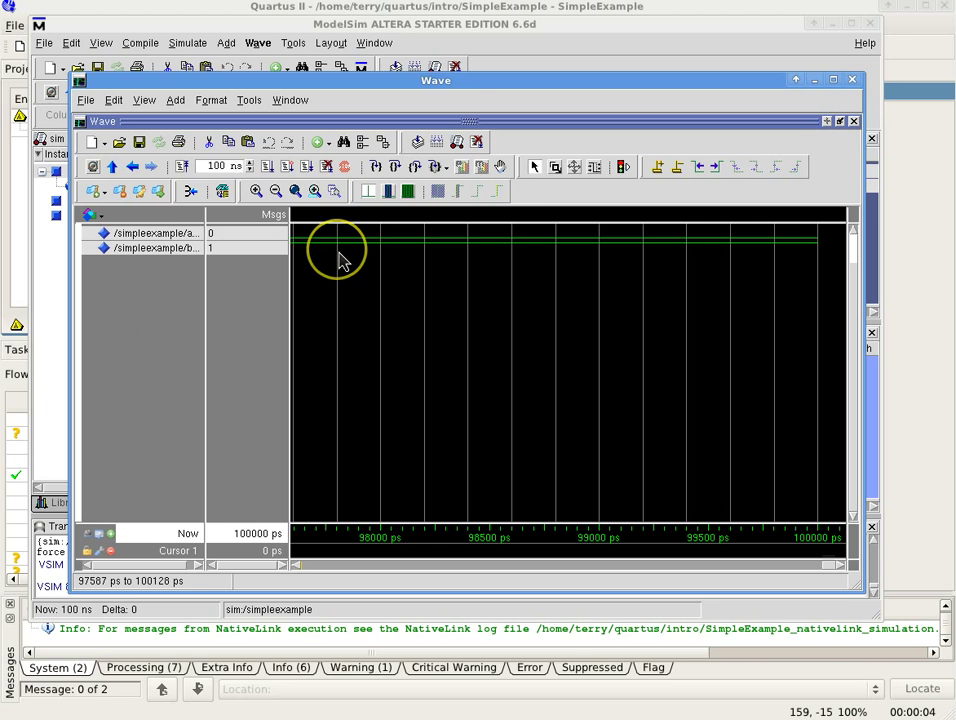
pyautogui.moveTo(340, 261)
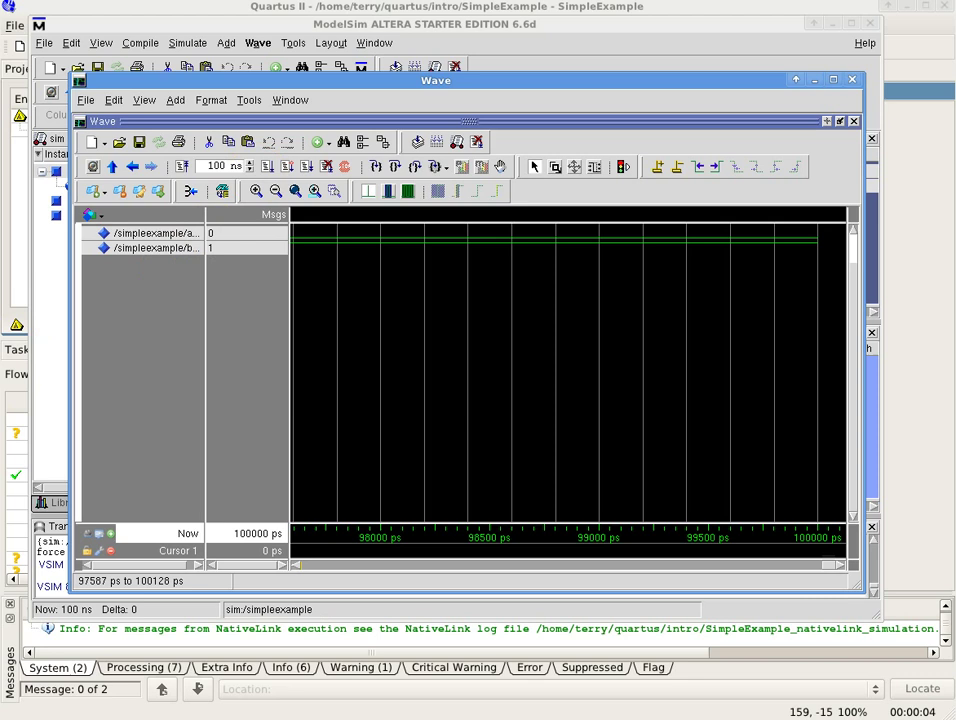
# - Force a_in to 1 and run another 100 ns so b_out reads 0 at 200 ns
pyautogui.click(241, 236)
pyautogui.rightClick(241, 238)
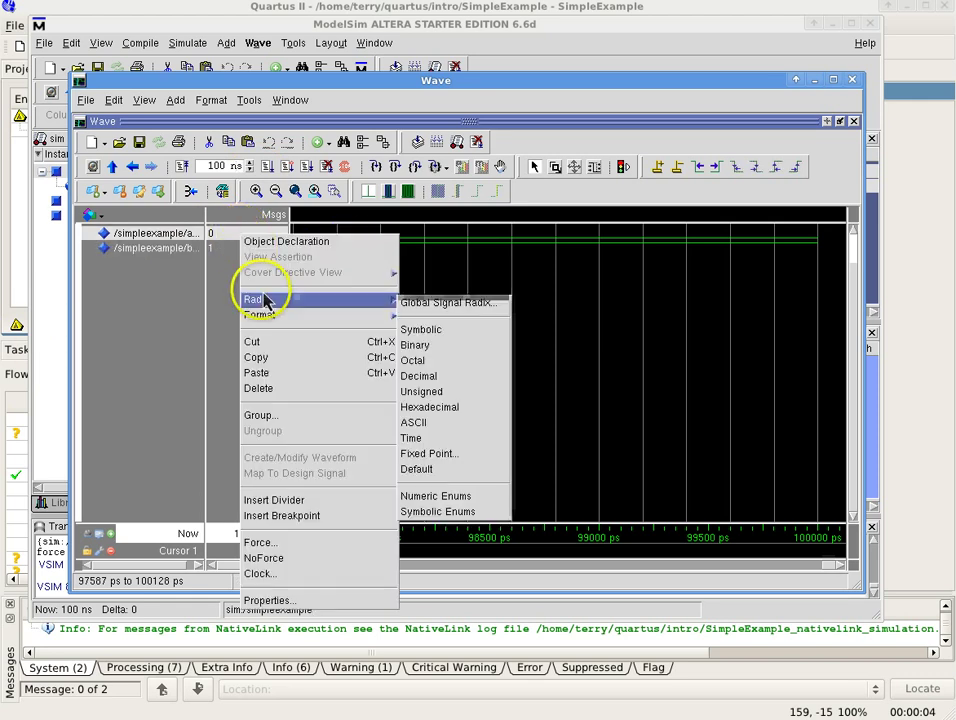
pyautogui.click(330, 545)
pyautogui.doubleClick(425, 331)
pyautogui.write('1')
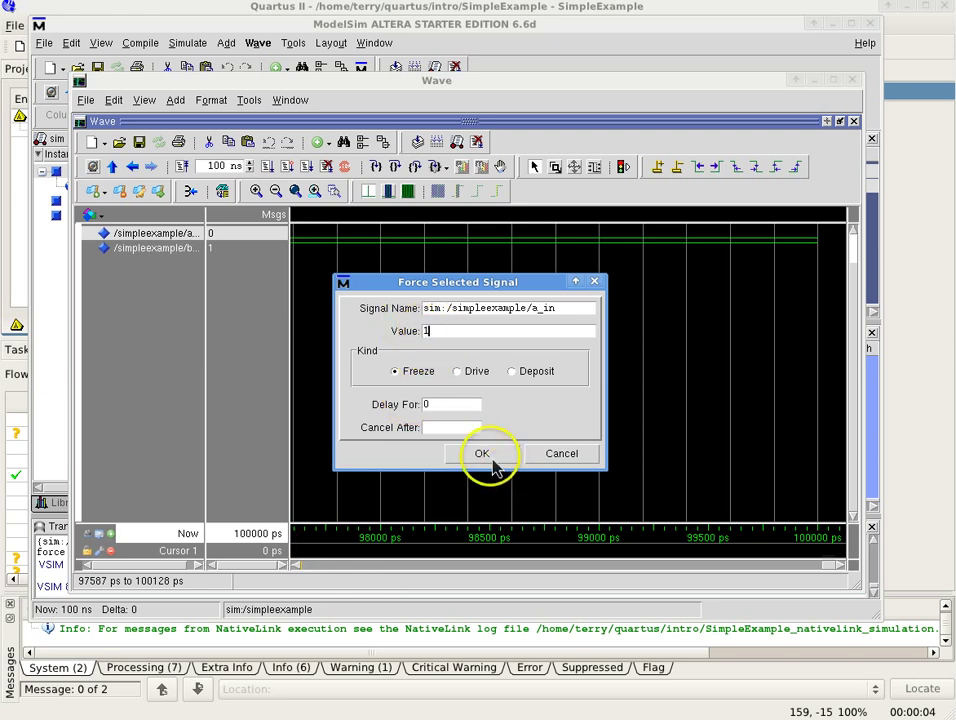
pyautogui.click(484, 456)
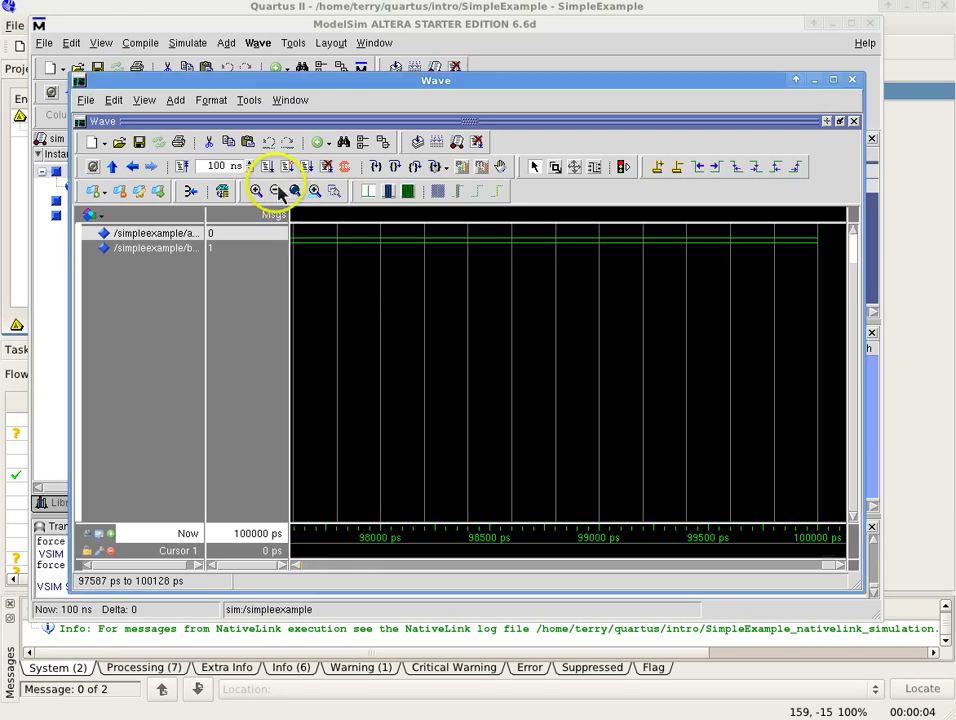
pyautogui.click(268, 168)
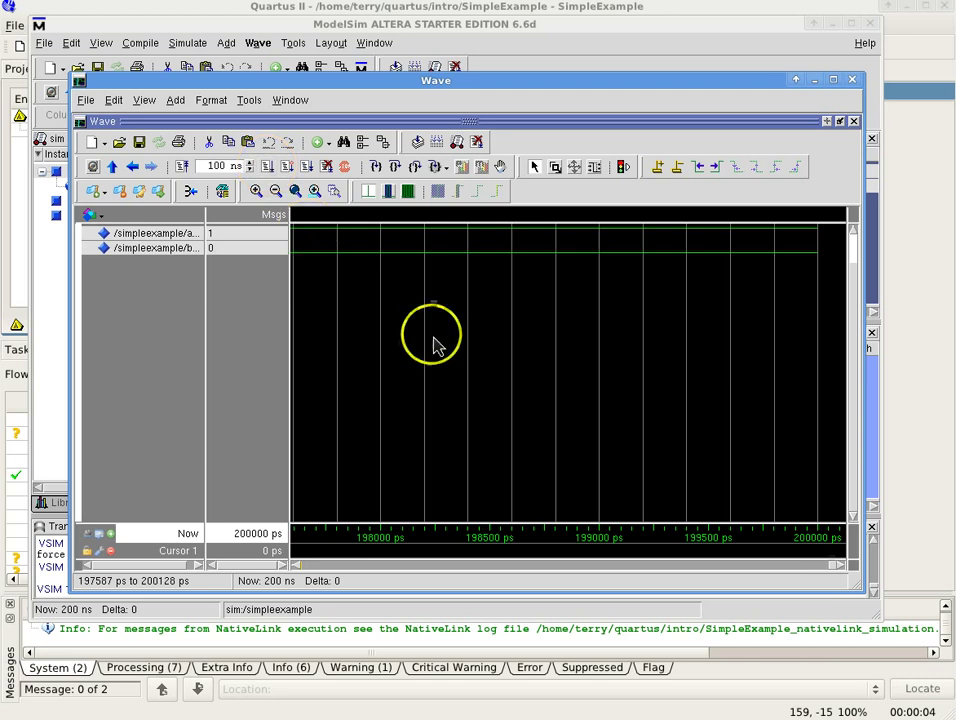